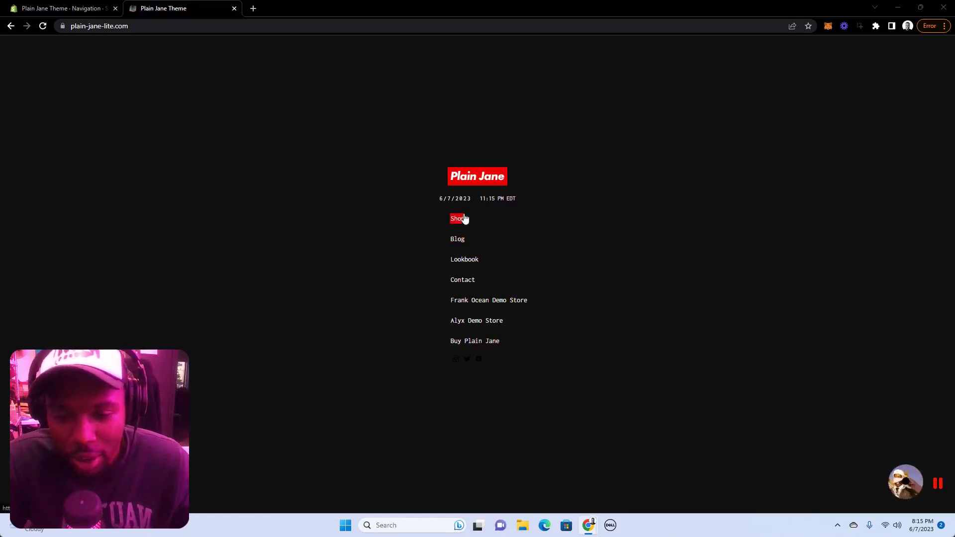
- Open the storefront's Shop all-products page and scroll through it to check the footer links
{"action": "left_click", "coordinate": [457, 219]}
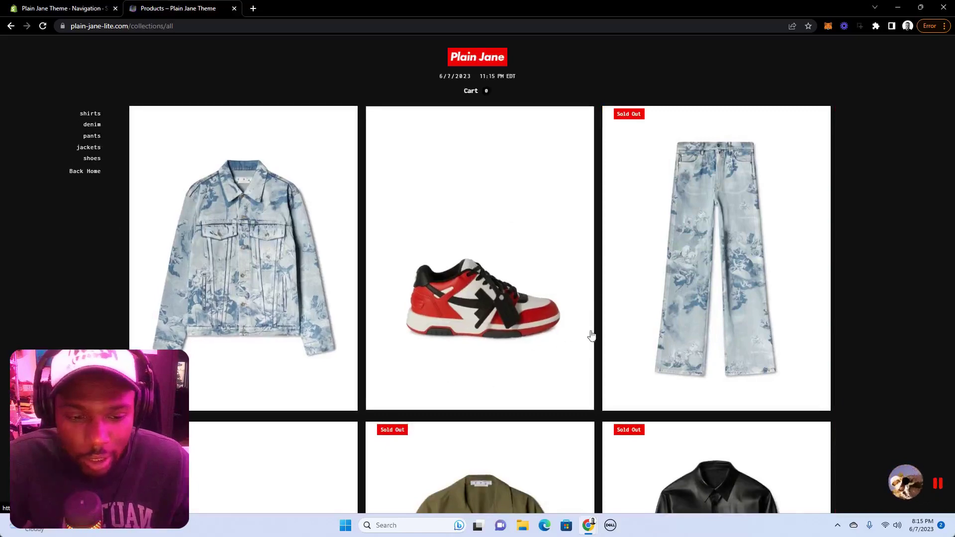
{"action": "scroll", "coordinate": [875, 329], "scroll_direction": "down", "scroll_amount": 15}
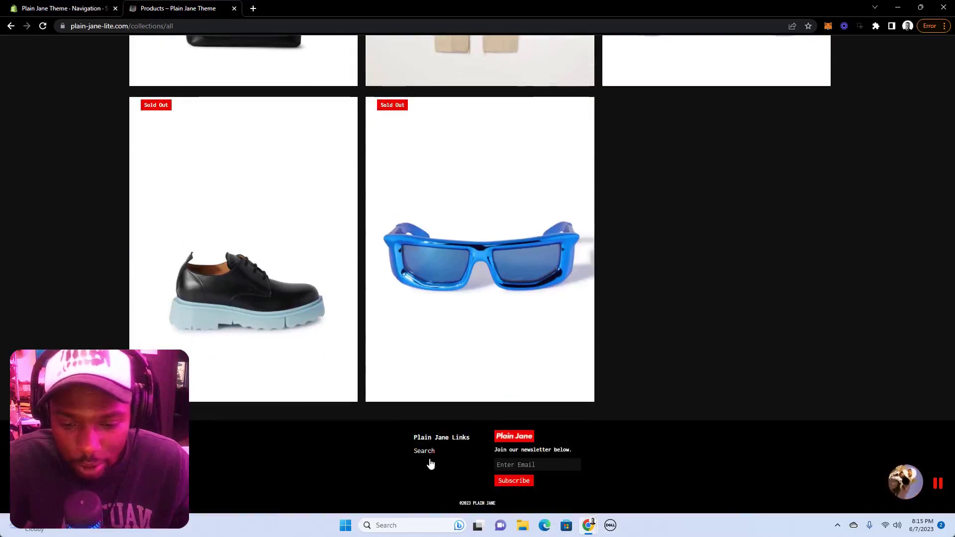
{"action": "scroll", "coordinate": [738, 388], "scroll_direction": "up", "scroll_amount": 20}
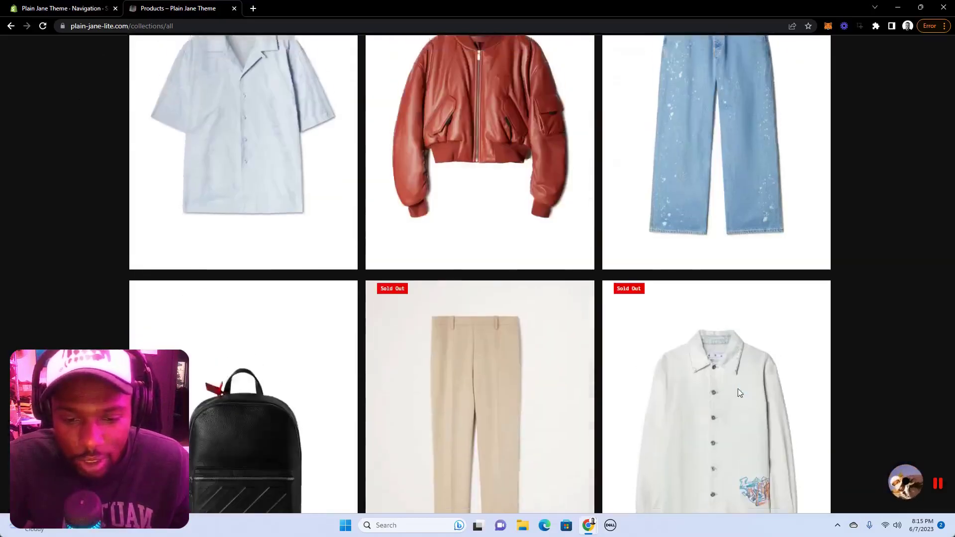
{"action": "scroll", "coordinate": [690, 359], "scroll_direction": "up", "scroll_amount": 10}
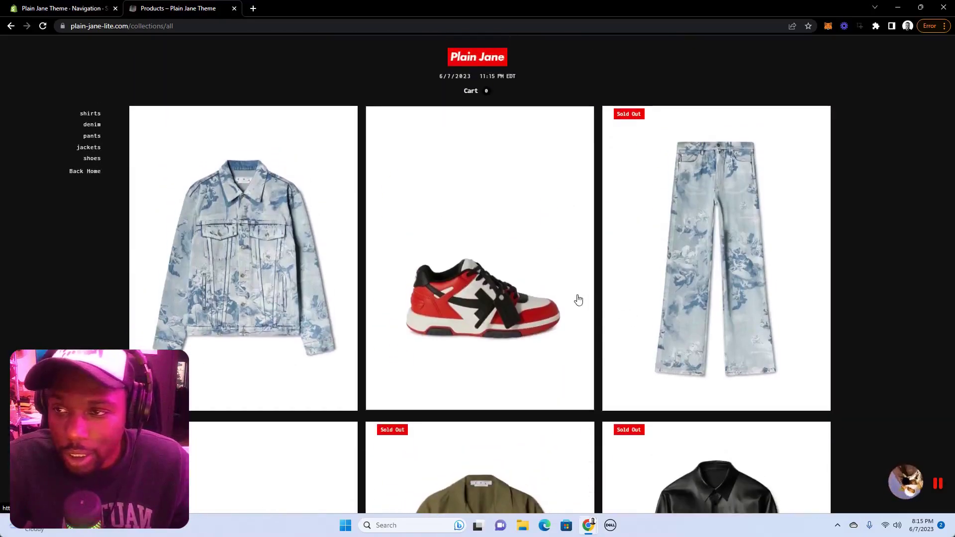
- Go to Online Store > Navigation in admin, glancing back at the live storefront
{"action": "left_click", "coordinate": [58, 8]}
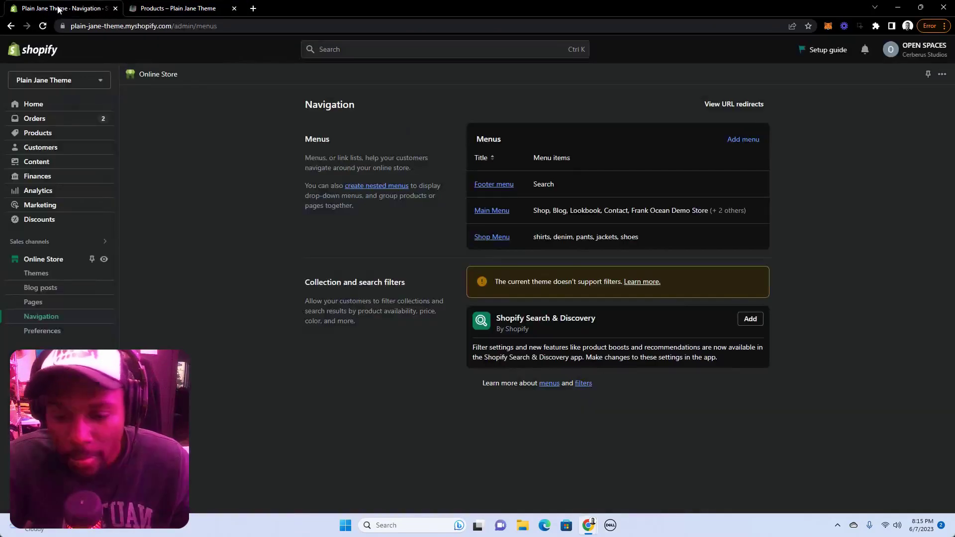
{"action": "left_click", "coordinate": [52, 261]}
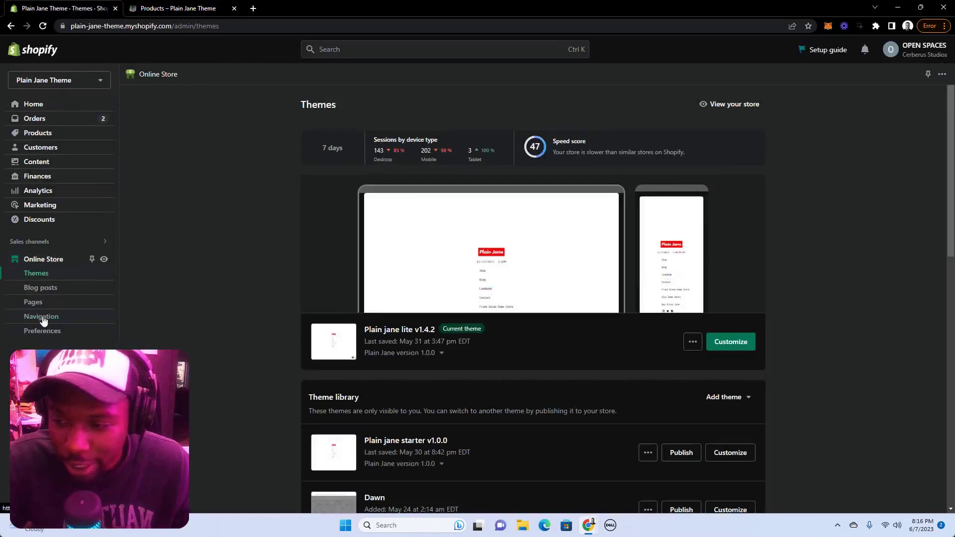
{"action": "left_click", "coordinate": [43, 319]}
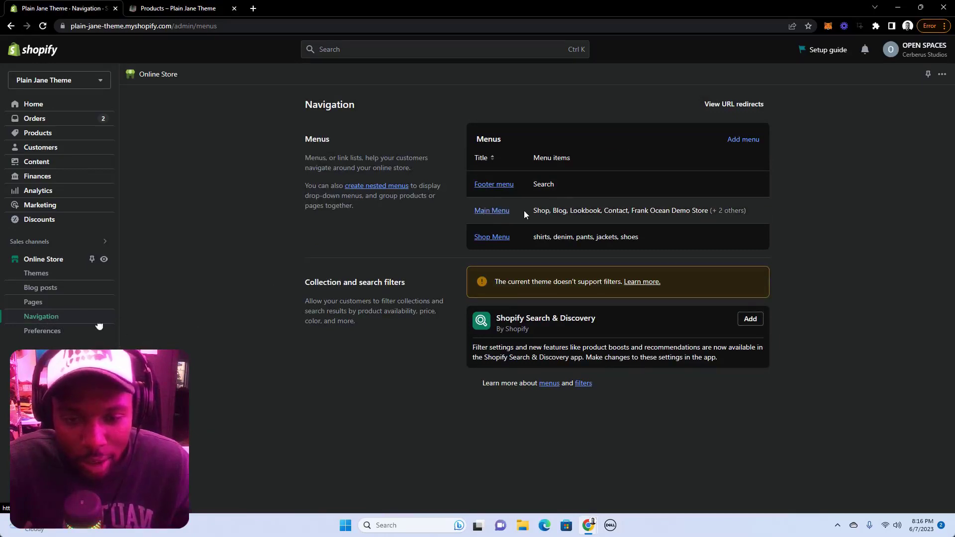
{"action": "left_click", "coordinate": [154, 7]}
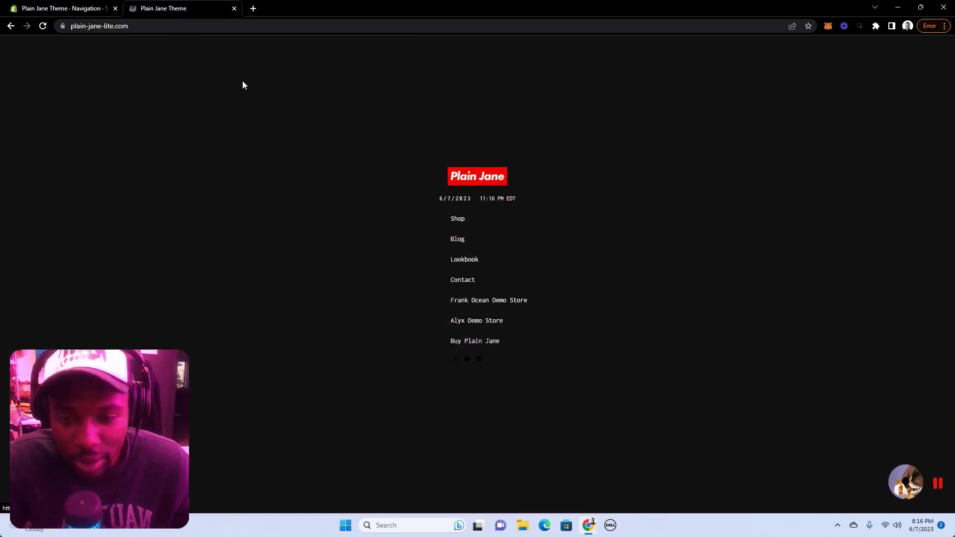
{"action": "left_click", "coordinate": [66, 12]}
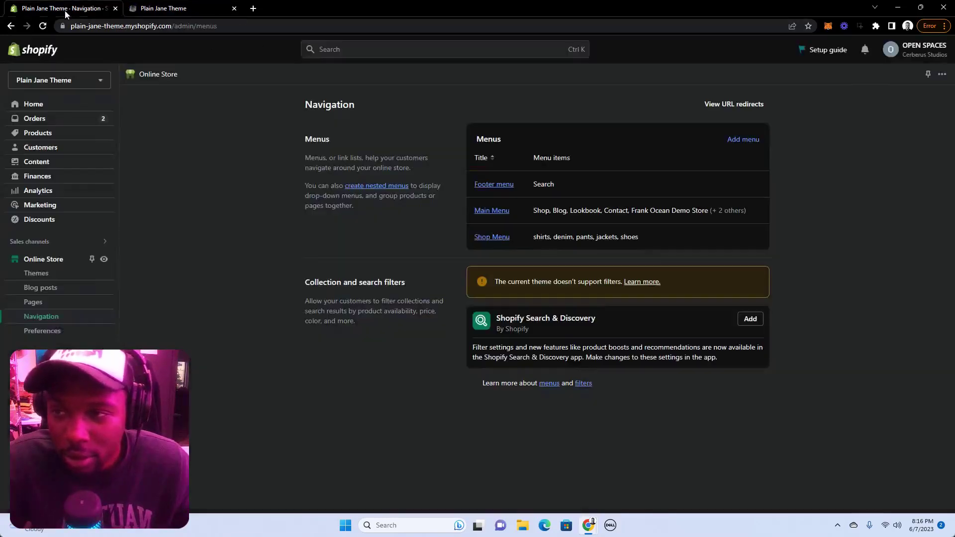
- Review the Main Menu's items, then open the Footer menu with its Search item
{"action": "left_click", "coordinate": [493, 211]}
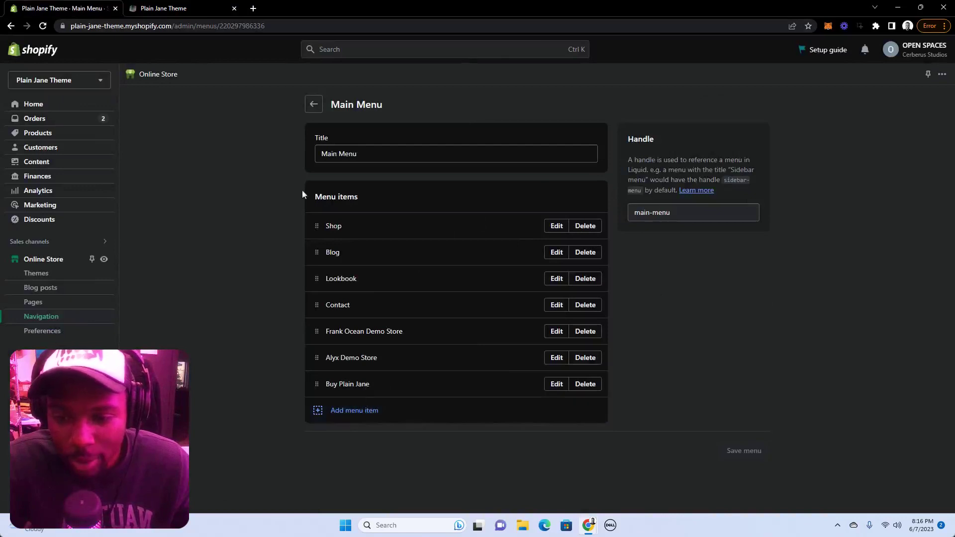
{"action": "left_click", "coordinate": [318, 113]}
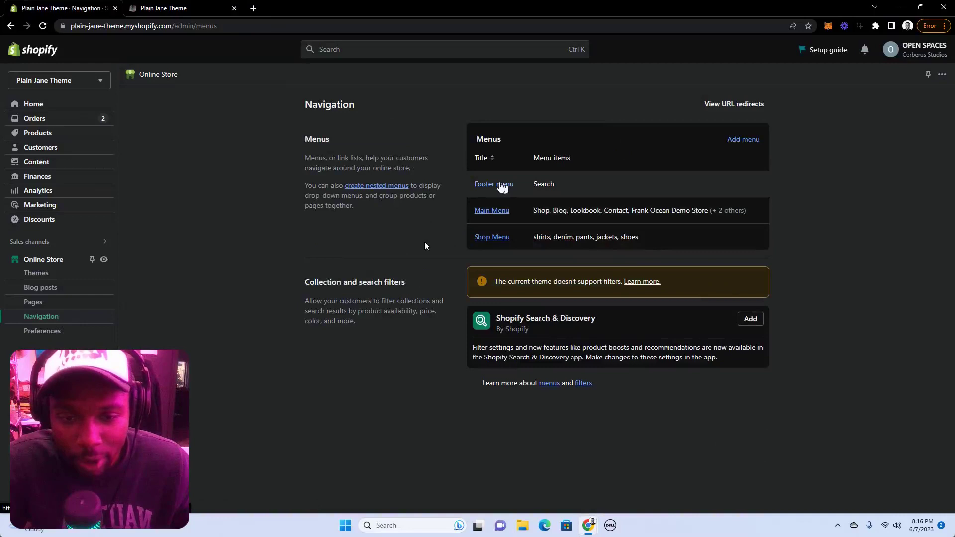
{"action": "left_click", "coordinate": [501, 187]}
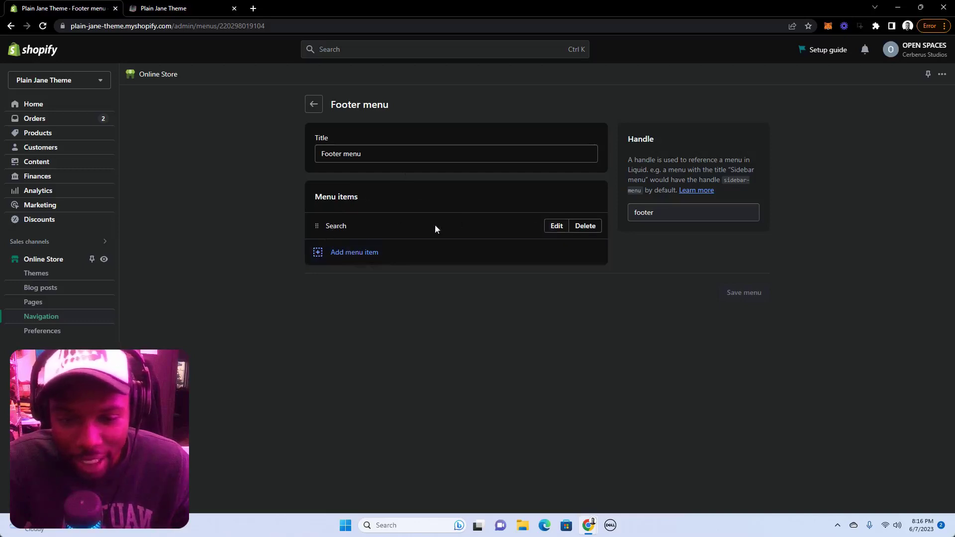
- Add an 'About Us' item linked to the About page to the Footer menu and save
{"action": "left_click", "coordinate": [340, 251]}
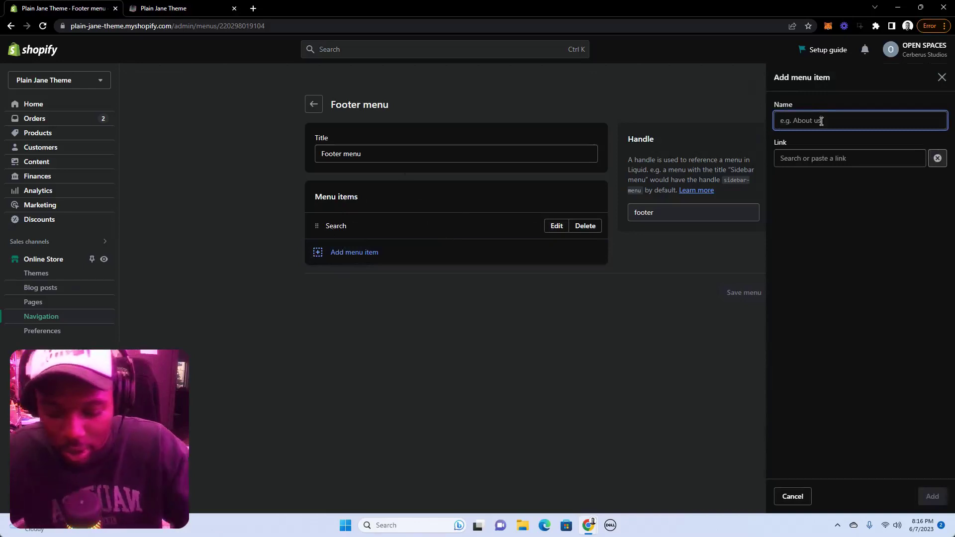
{"action": "type", "text": "About"}
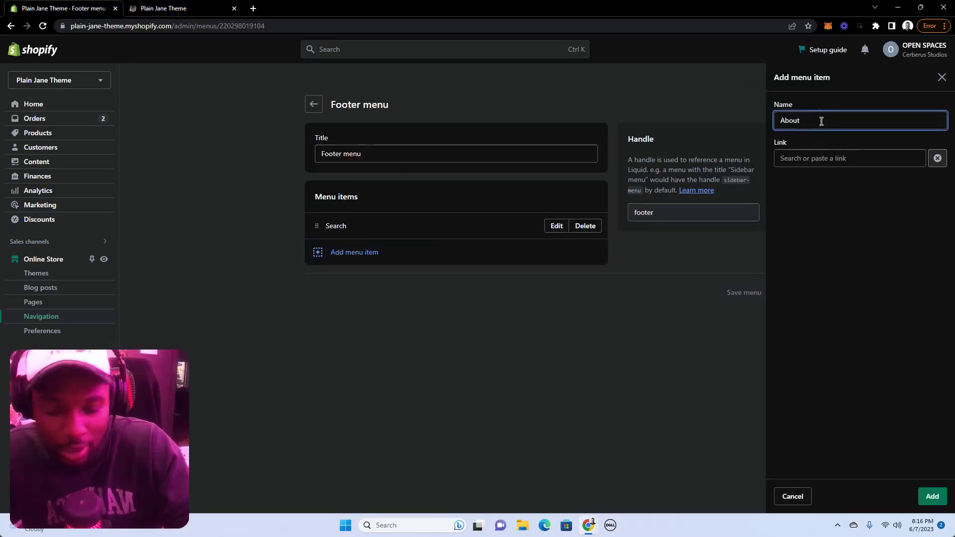
{"action": "type", "text": " Us"}
{"action": "left_click", "coordinate": [844, 158]}
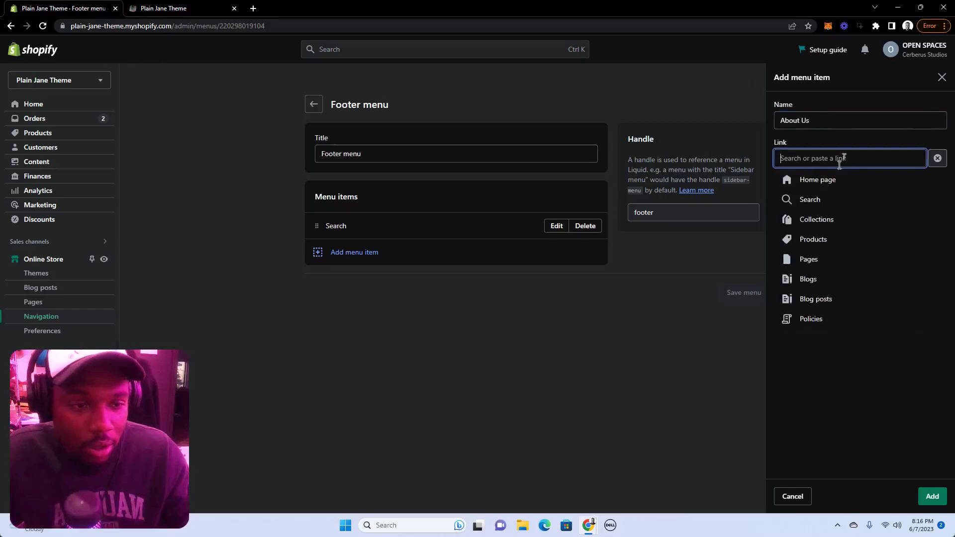
{"action": "left_click", "coordinate": [853, 260]}
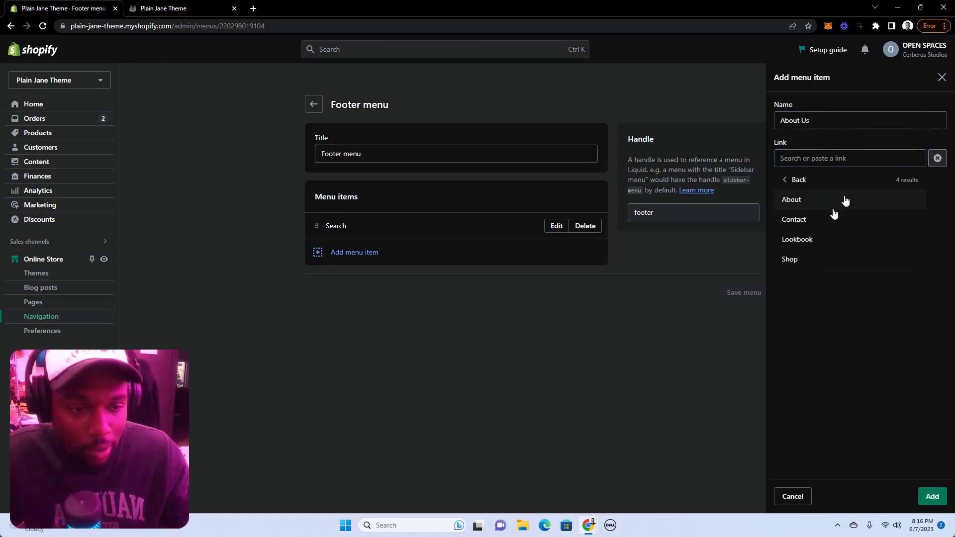
{"action": "left_click", "coordinate": [845, 200]}
{"action": "left_click", "coordinate": [932, 496]}
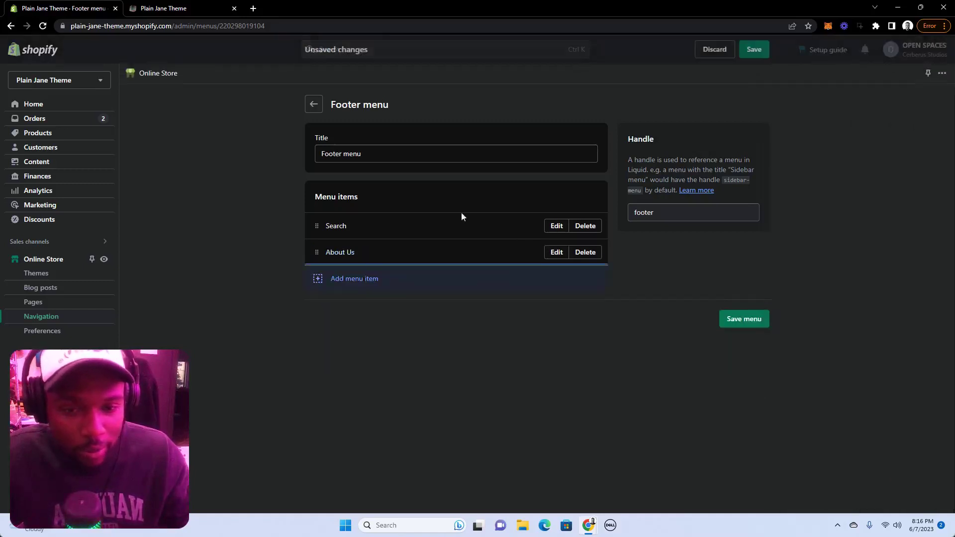
{"action": "left_click", "coordinate": [752, 52]}
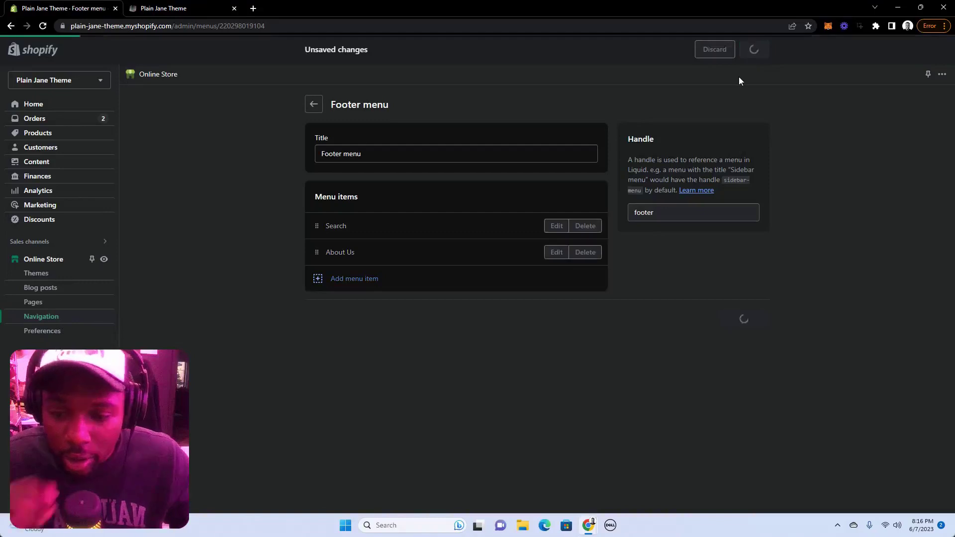
{"action": "left_click", "coordinate": [169, 8]}
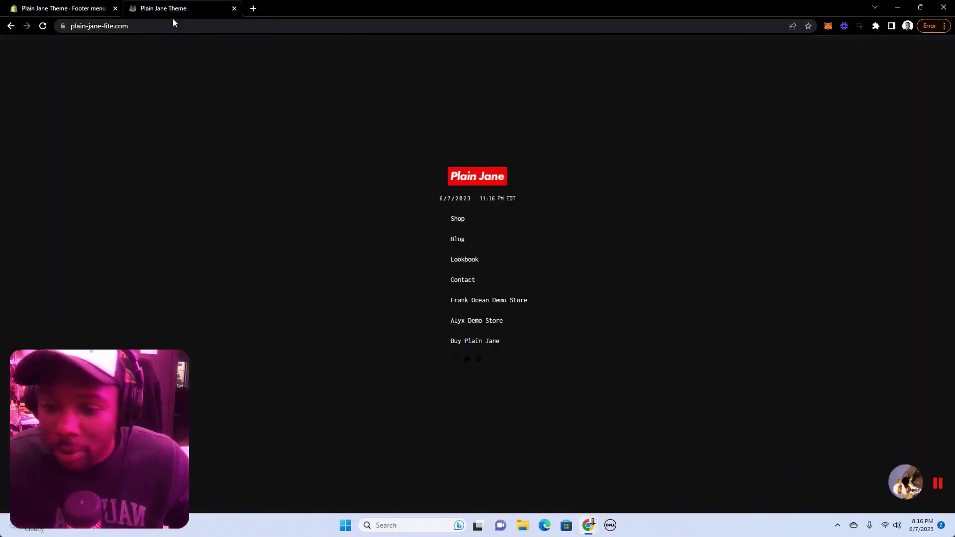
- Reload the storefront to confirm About Us in the footer, then return to admin's menu list
{"action": "left_click", "coordinate": [43, 26]}
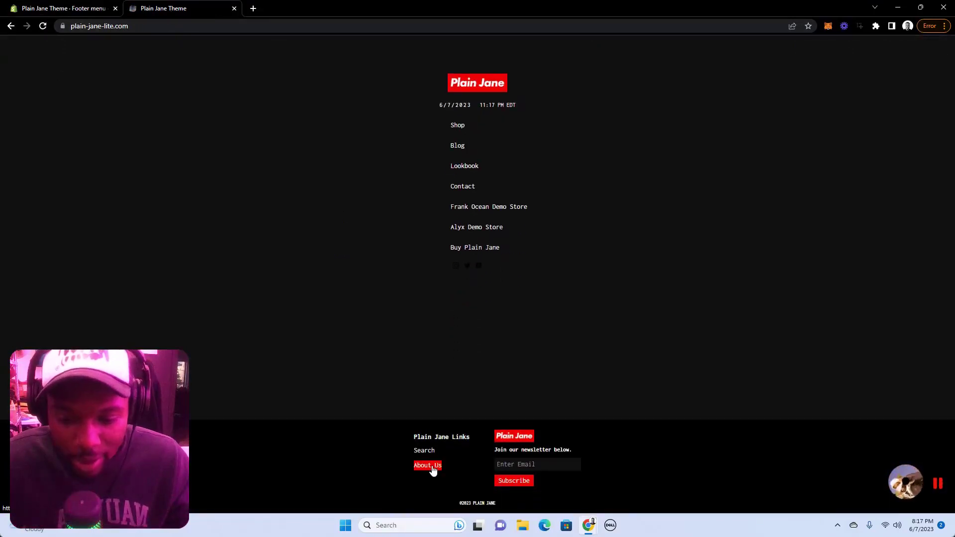
{"action": "scroll", "coordinate": [458, 440], "scroll_direction": "up", "scroll_amount": 2}
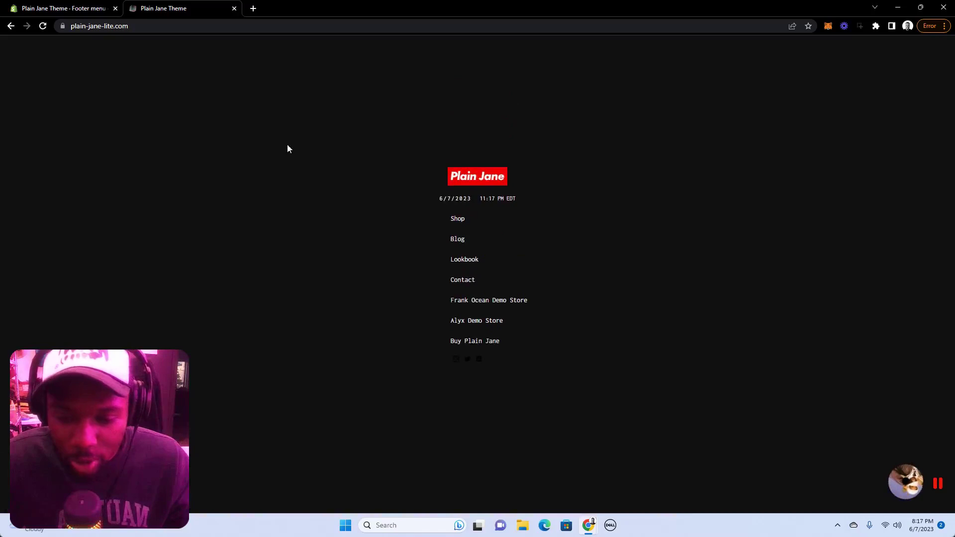
{"action": "left_click", "coordinate": [77, 5]}
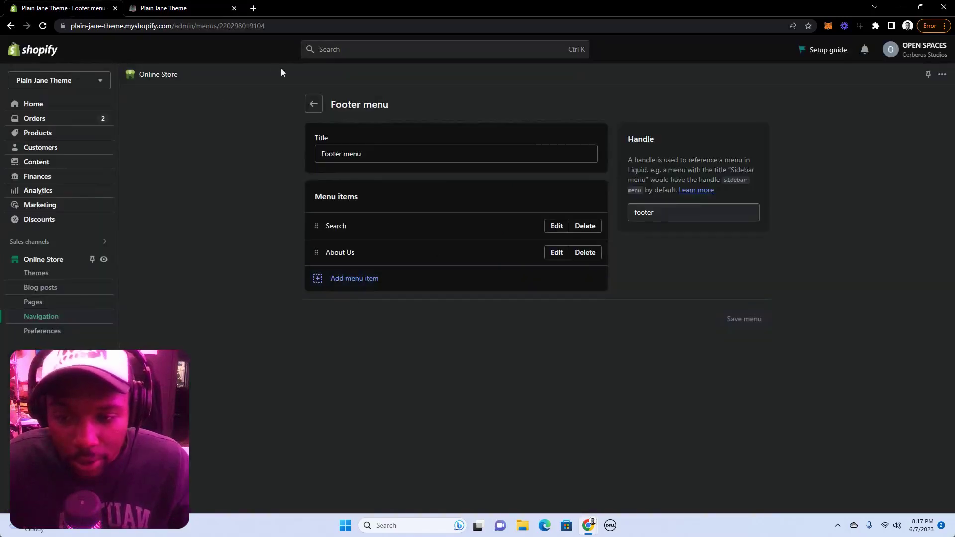
{"action": "left_click", "coordinate": [313, 105]}
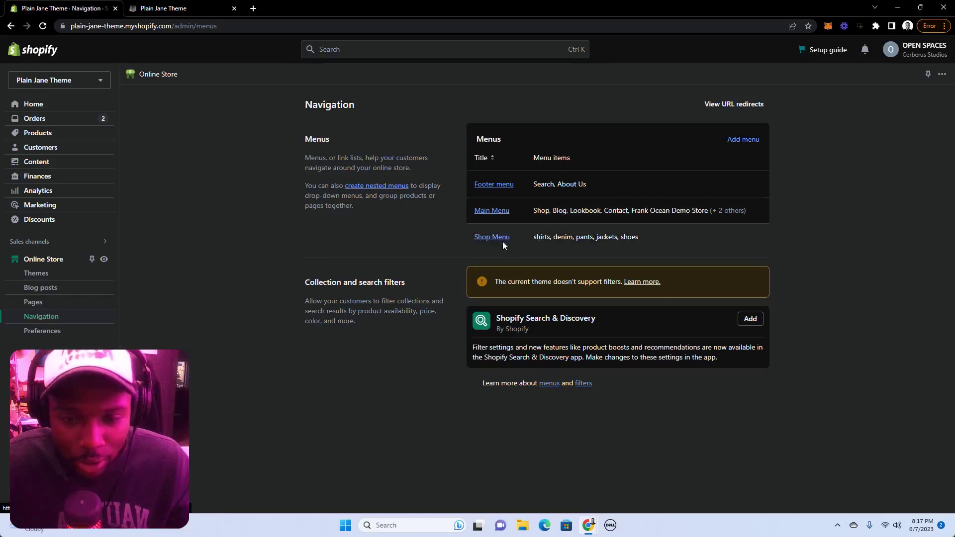
{"action": "left_click", "coordinate": [151, 10]}
{"action": "left_click", "coordinate": [457, 220]}
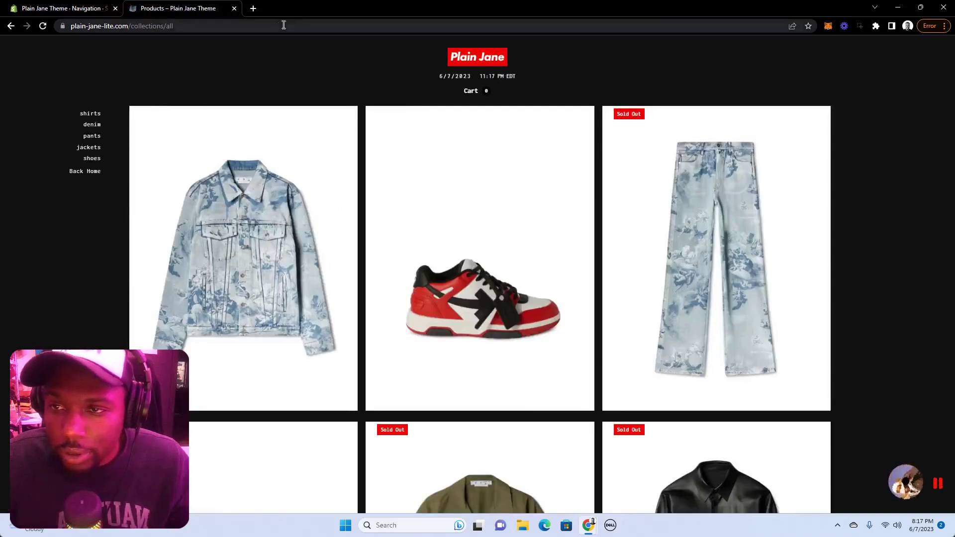
{"action": "right_click", "coordinate": [300, 57]}
{"action": "left_click", "coordinate": [428, 152]}
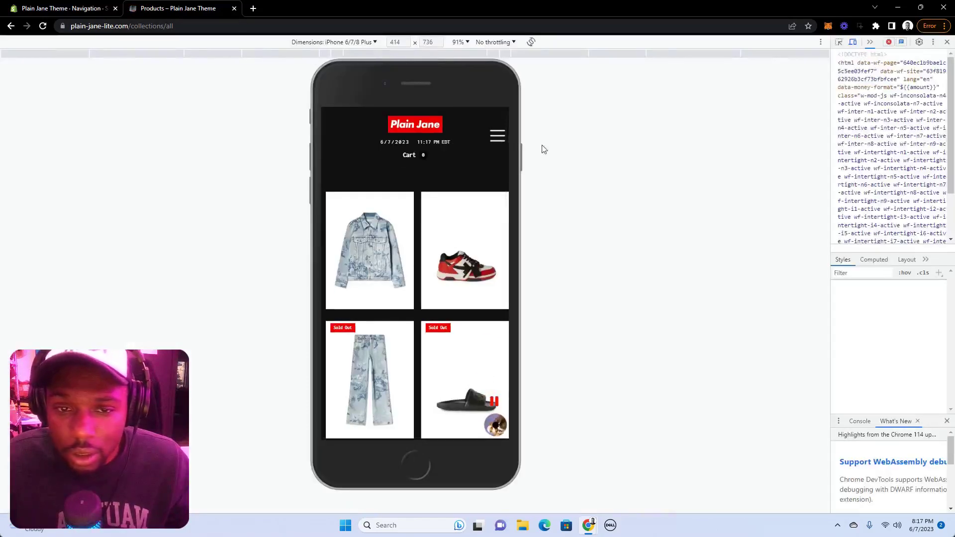
{"action": "left_click", "coordinate": [497, 135]}
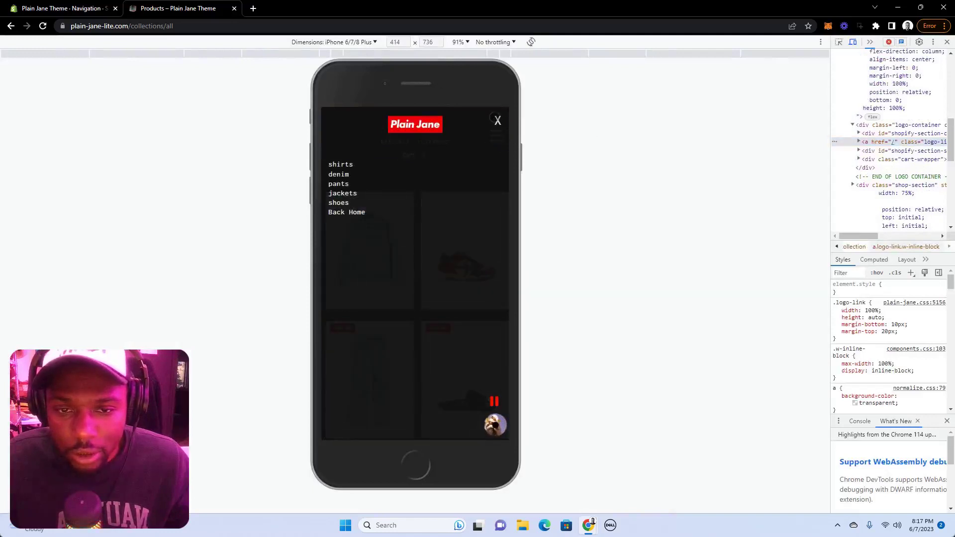
{"action": "left_click", "coordinate": [497, 120]}
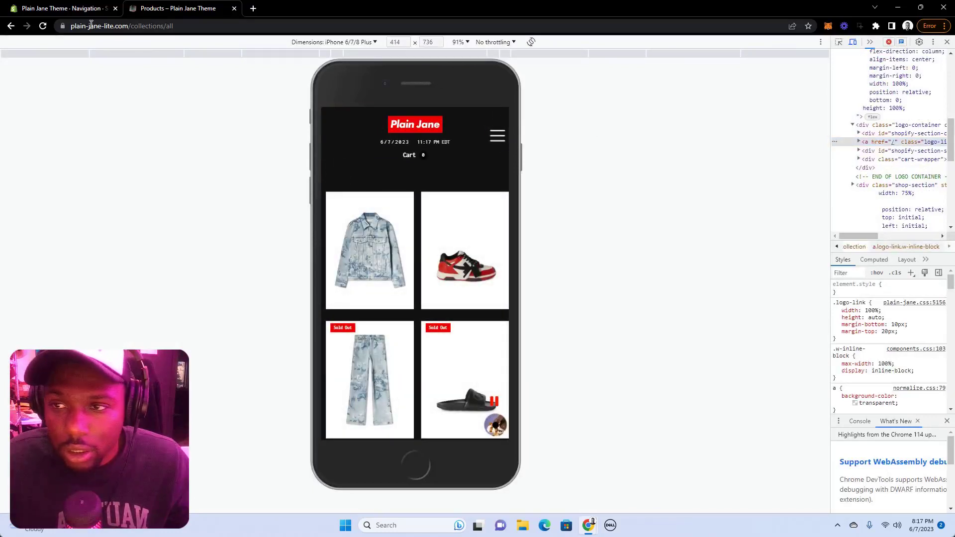
{"action": "left_click", "coordinate": [51, 9]}
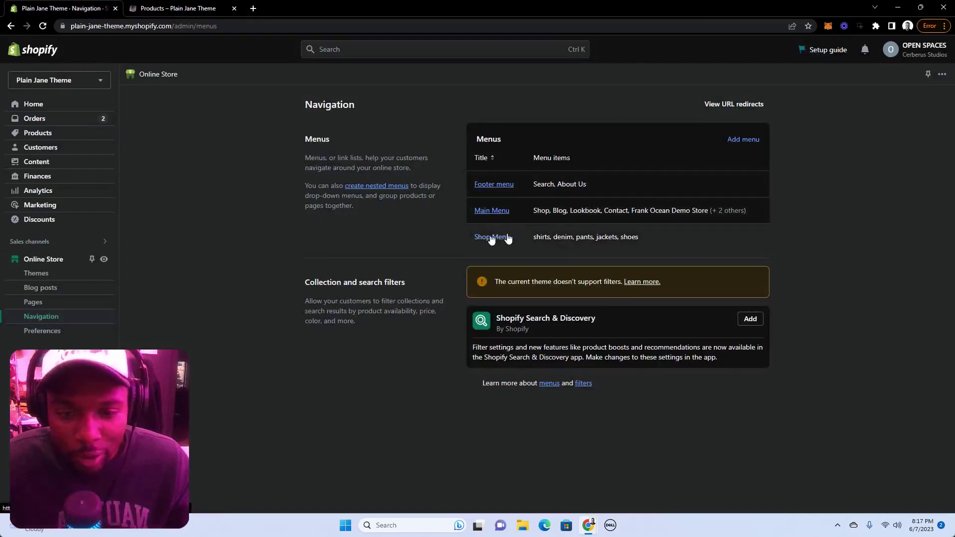
{"action": "left_click", "coordinate": [739, 141]}
{"action": "left_click", "coordinate": [422, 156]}
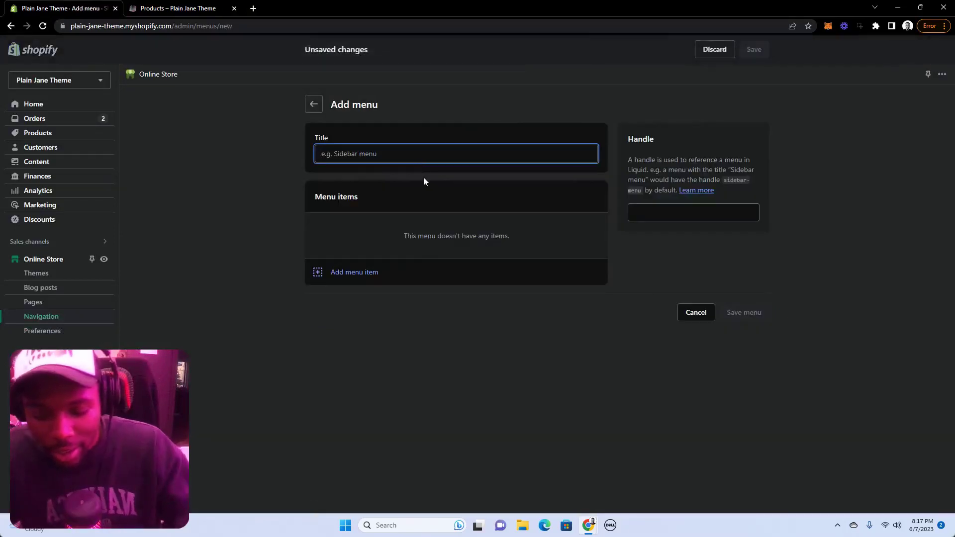
{"action": "type", "text": "Shop Menu"}
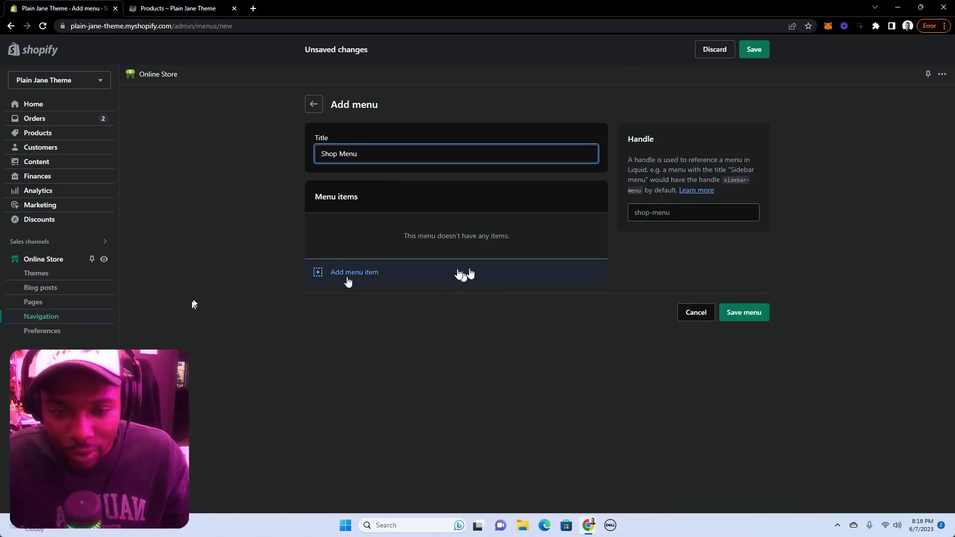
{"action": "left_click", "coordinate": [713, 50]}
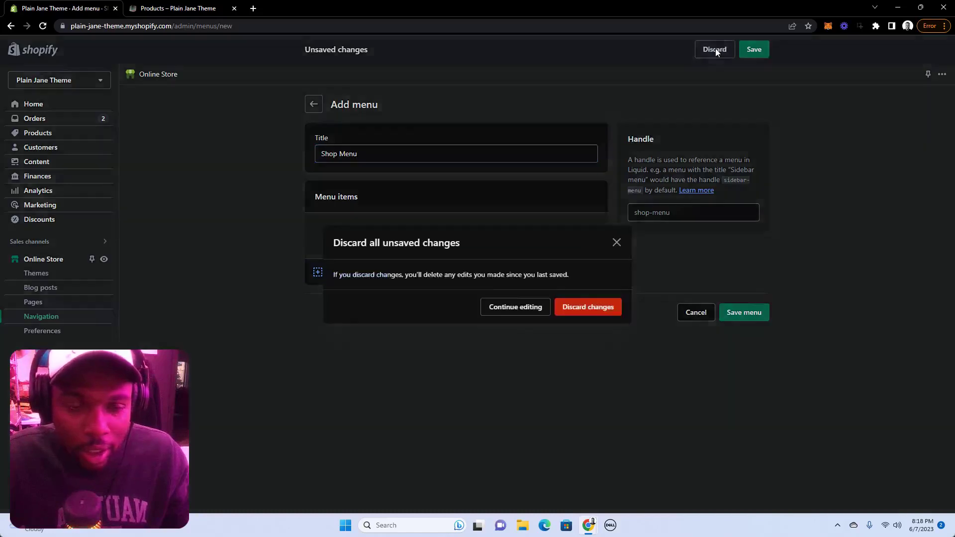
{"action": "left_click", "coordinate": [604, 308]}
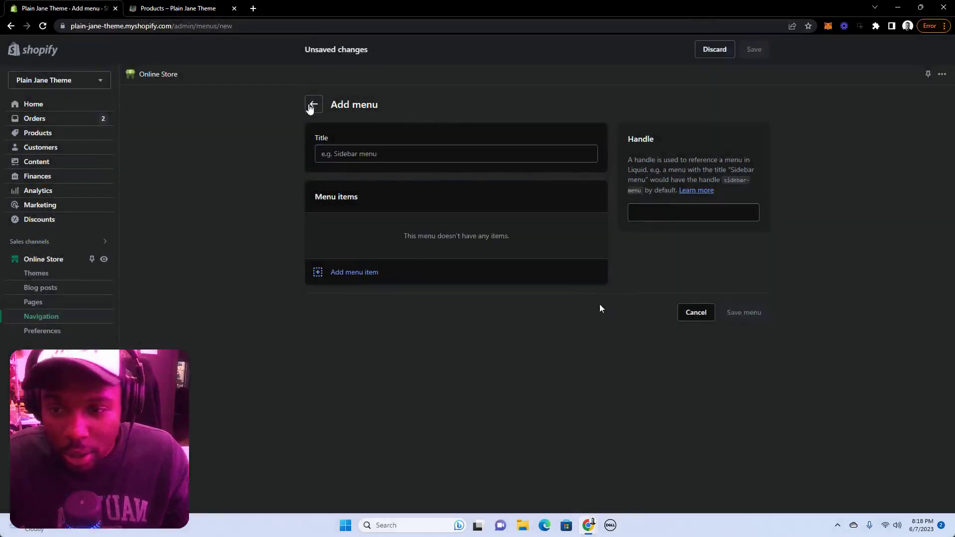
{"action": "left_click", "coordinate": [312, 104]}
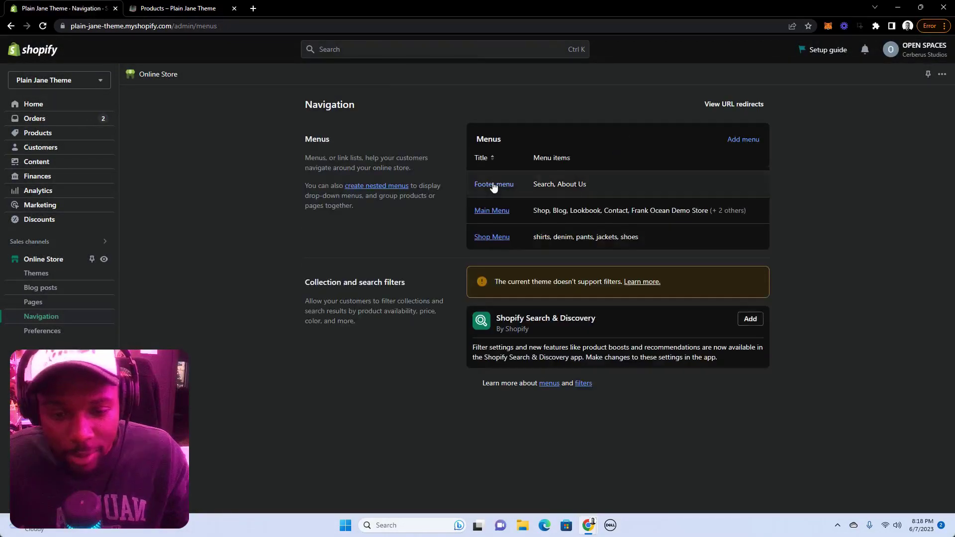